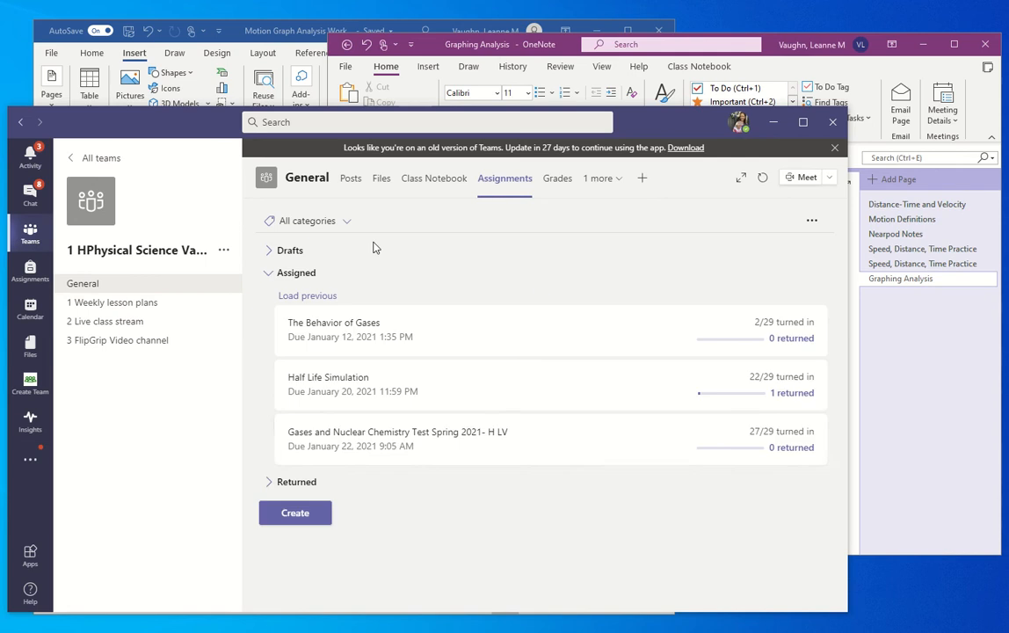
Step: Create a new assignment in the class team and title it "Speed Graph Analysis"
left_click(280, 515)
left_click(302, 440)
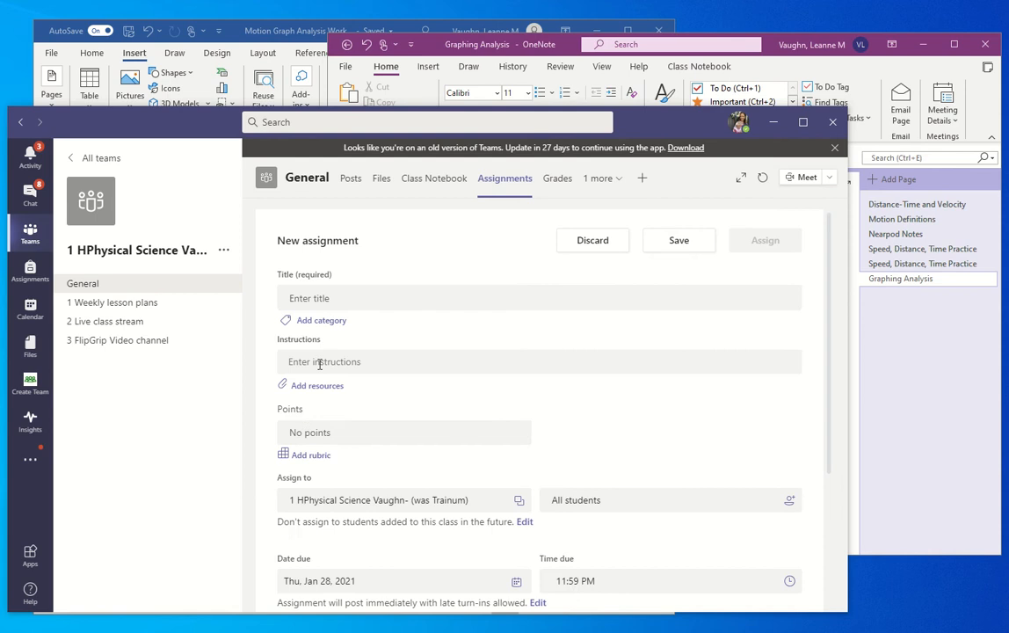
left_click(358, 304)
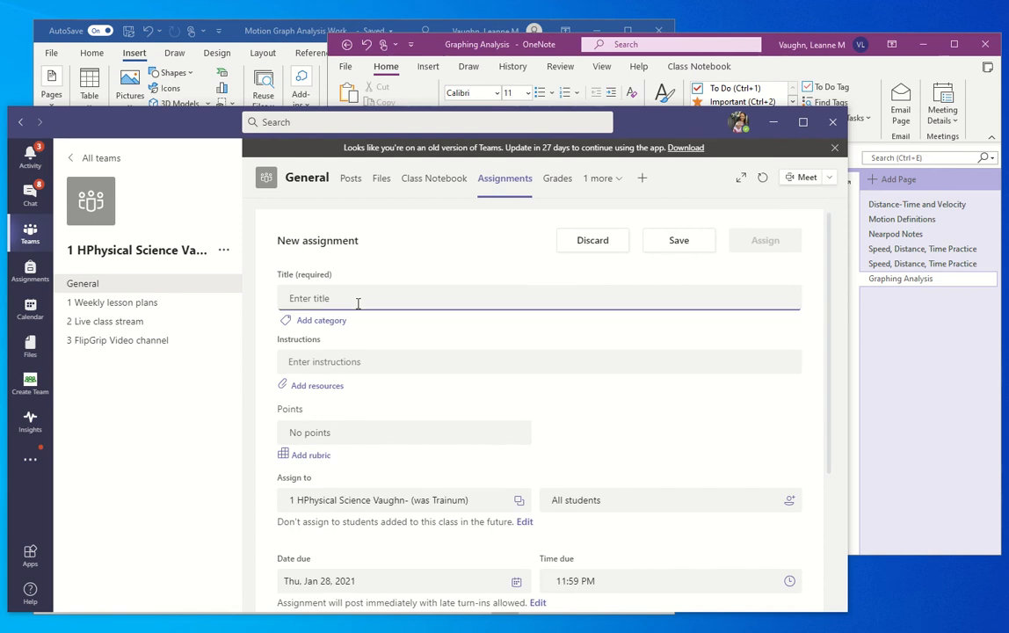
type("Speed")
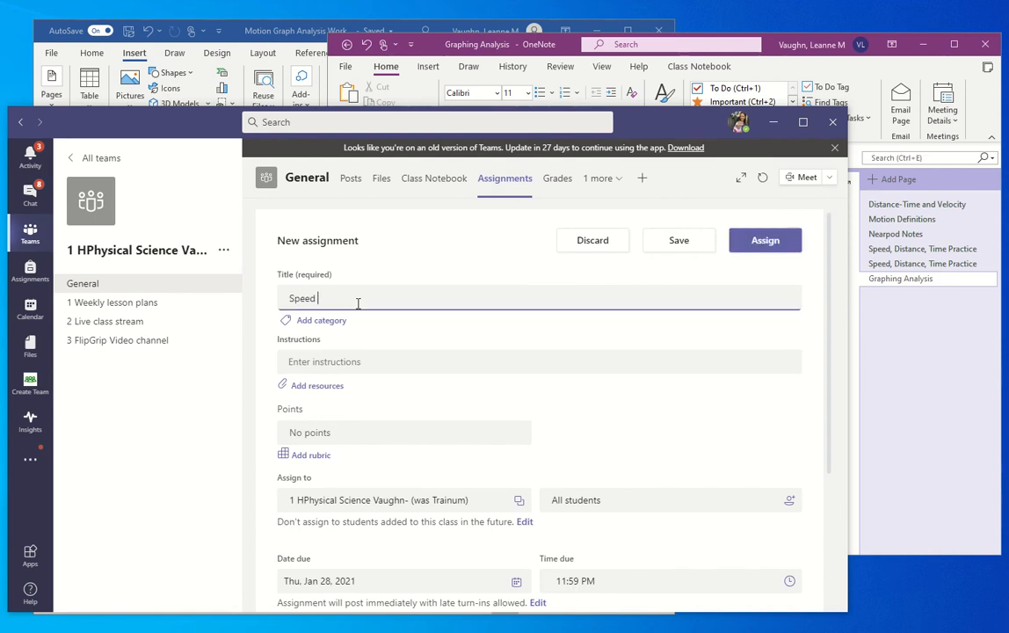
type(" Graph Analysis")
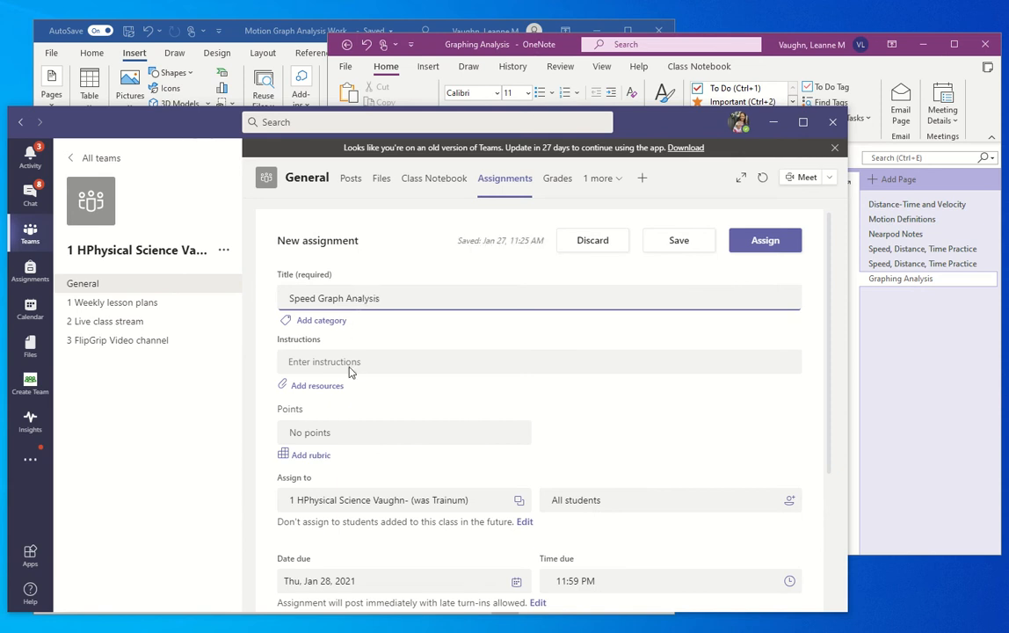
Step: Enter the assignment instructions "Use OneNote Page attached. Don't forget to click turn in when done."
left_click(349, 362)
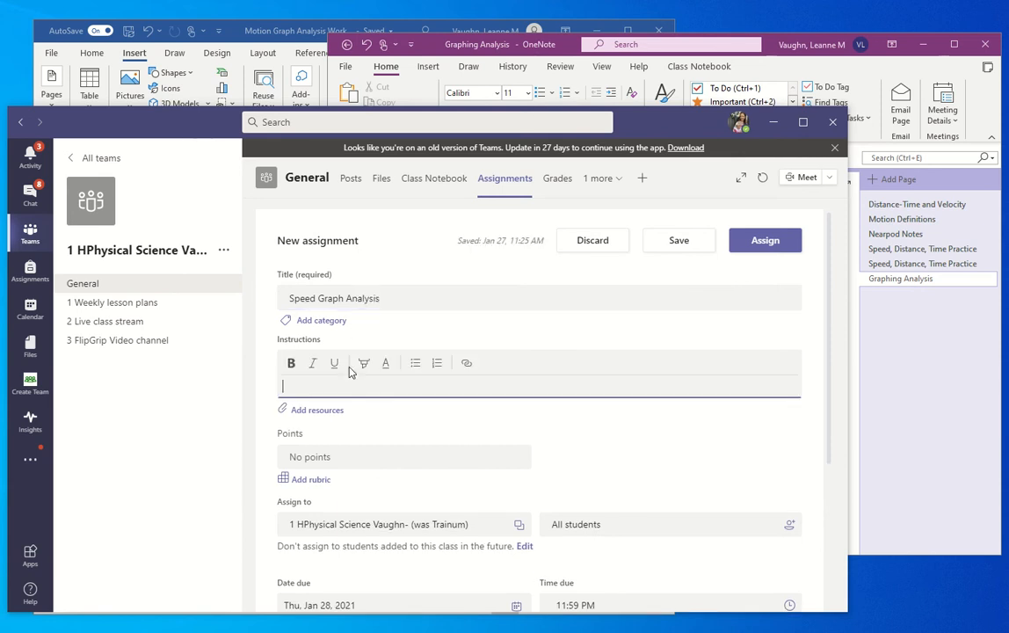
type("Use OneNote Page att")
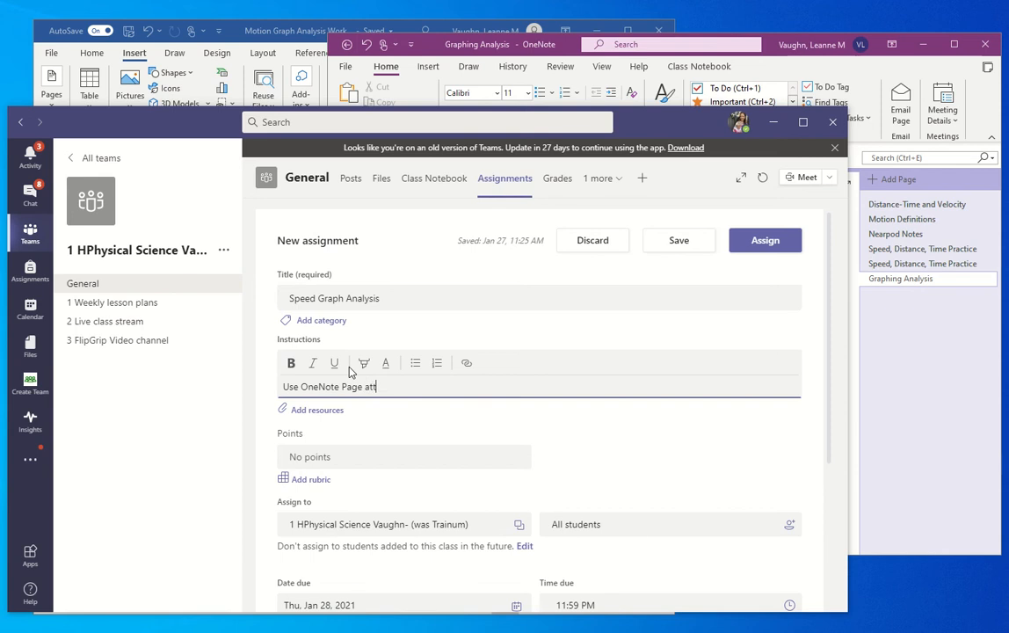
type("achet.  Don't forget ")
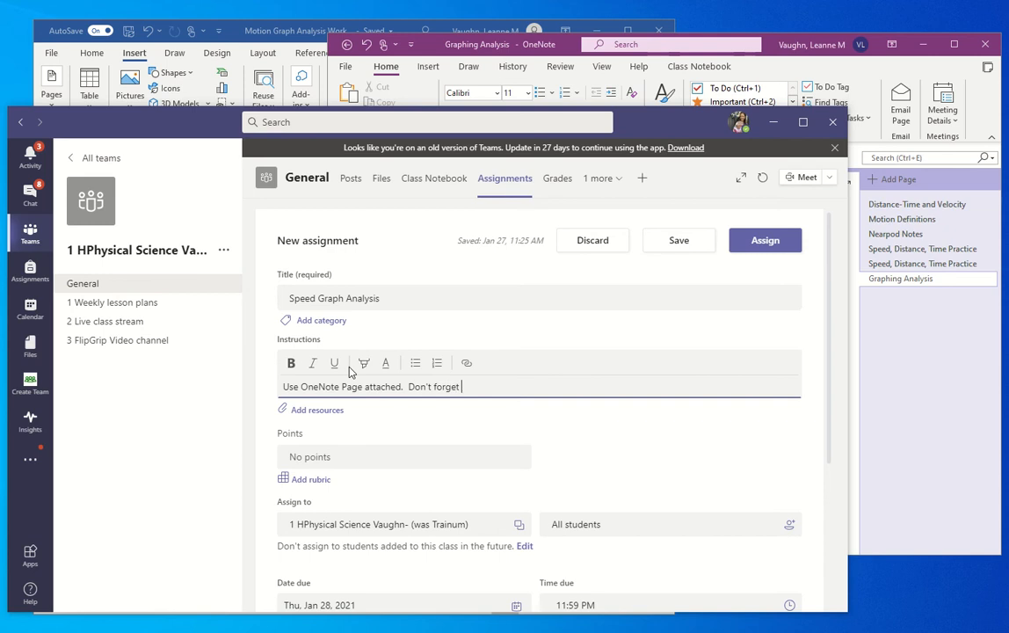
type("to tur")
type("urn in when done.")
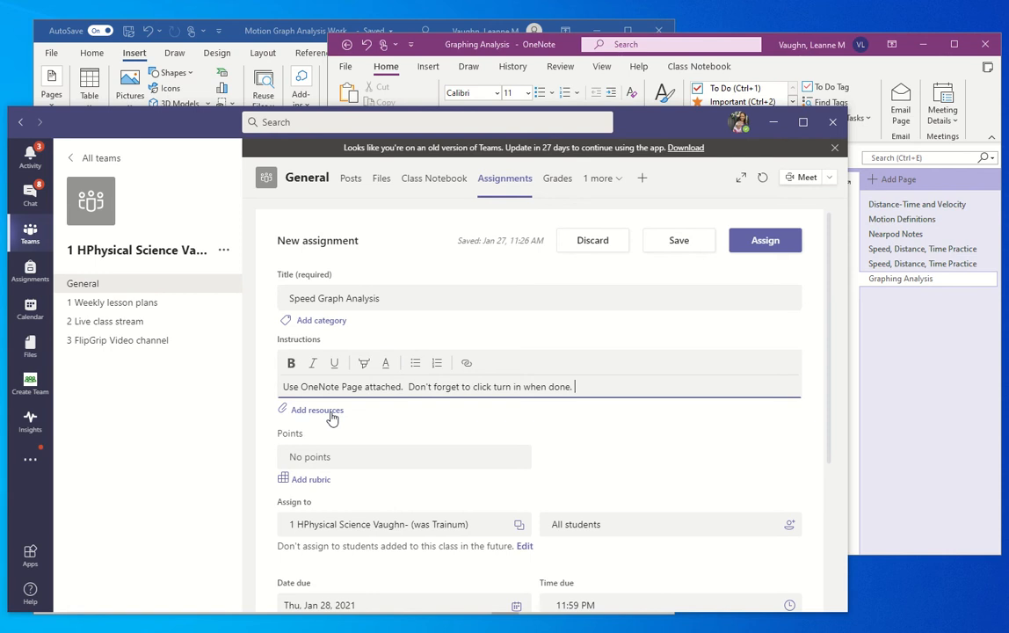
Step: Attach the Graphing Analysis page from the Class Notebook's _Content Library, Unit 9 Motion section, as an assignment resource
left_click(331, 419)
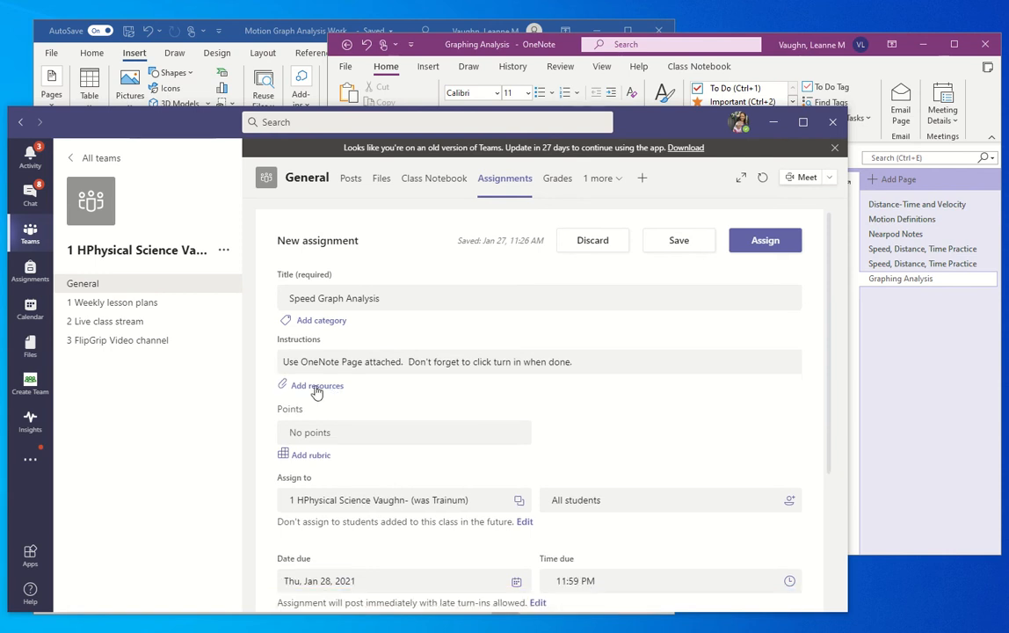
left_click(316, 386)
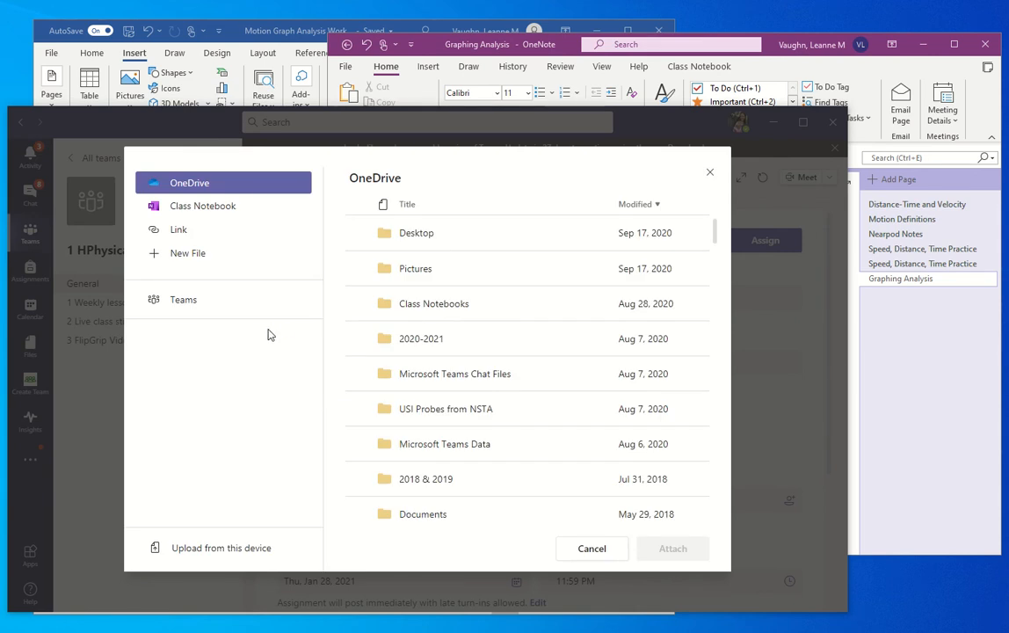
left_click(208, 215)
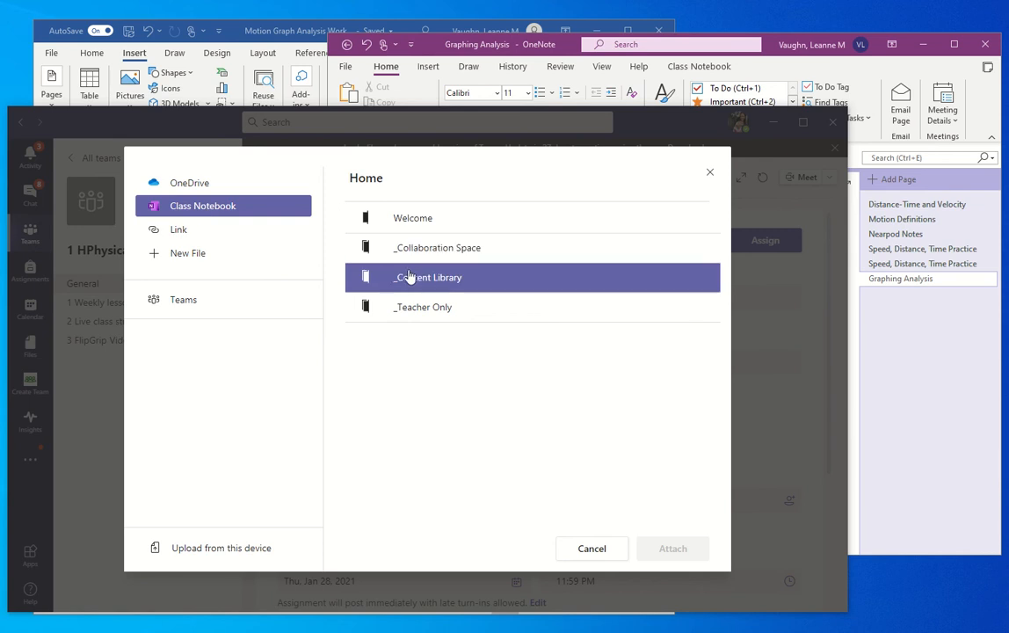
left_click(418, 279)
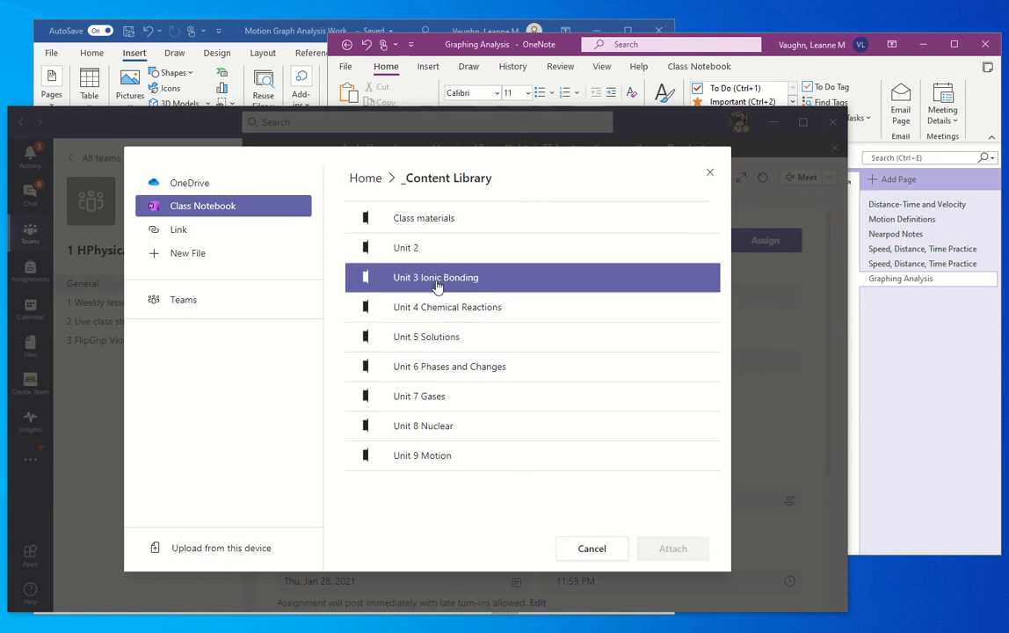
left_click(430, 460)
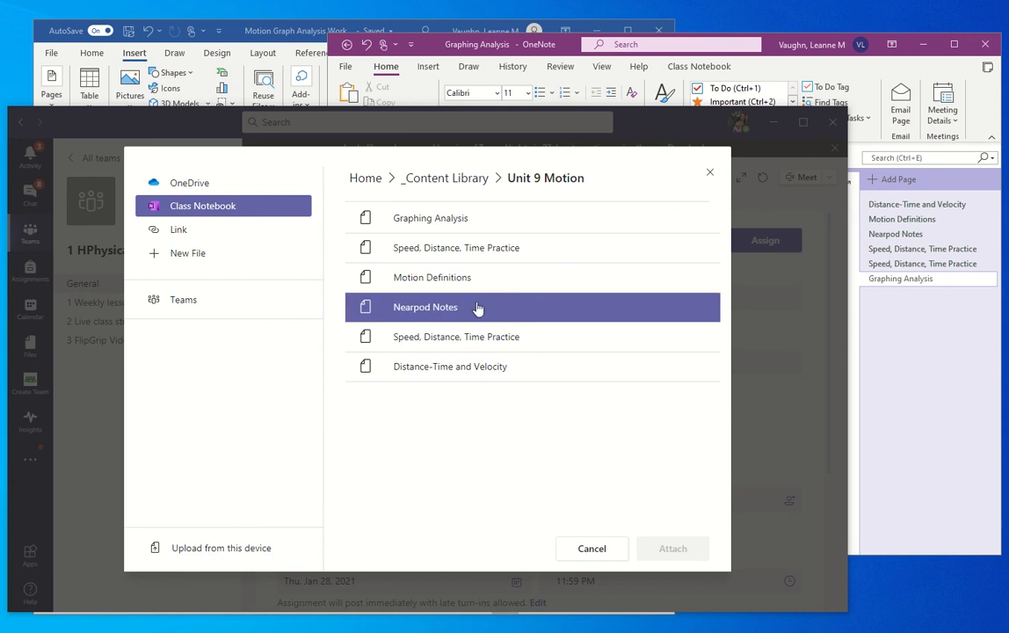
left_click(436, 224)
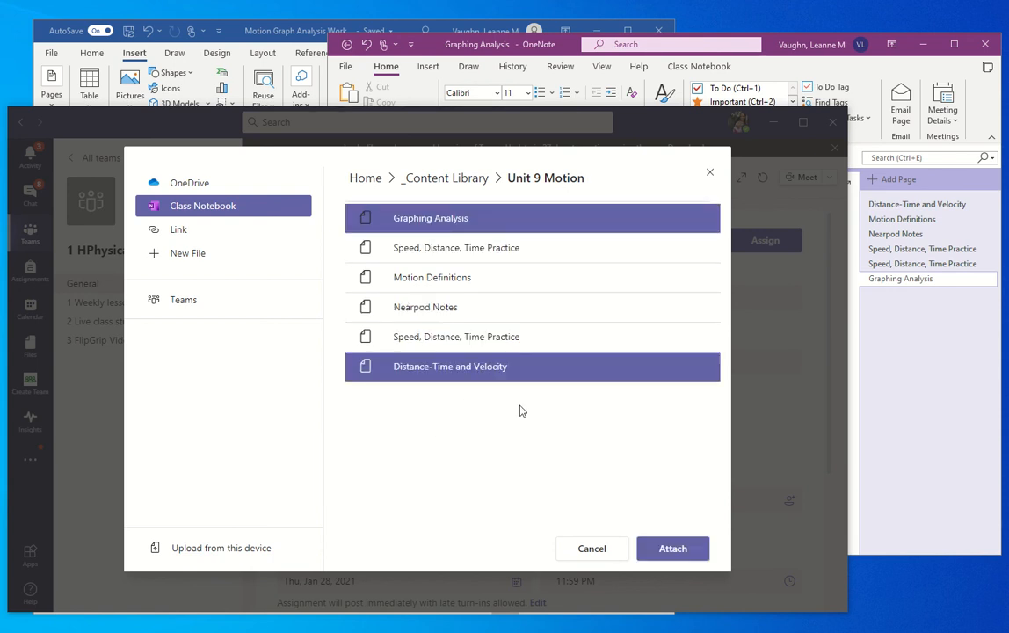
left_click(667, 549)
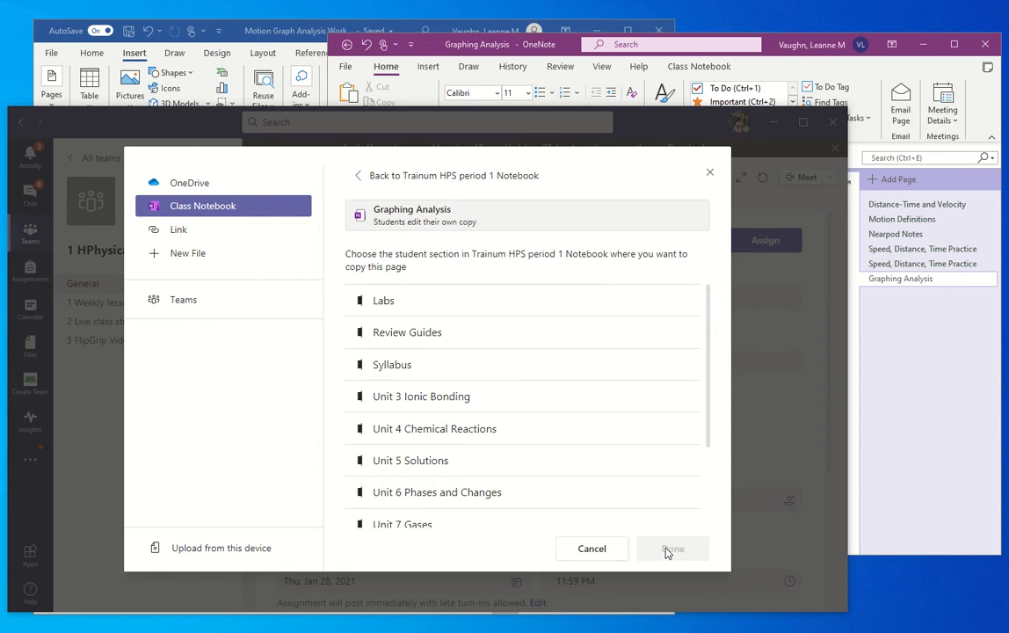
Step: Choose Labs as the student notebook section for the Graphing Analysis page copies and finish attaching it
left_click(647, 490)
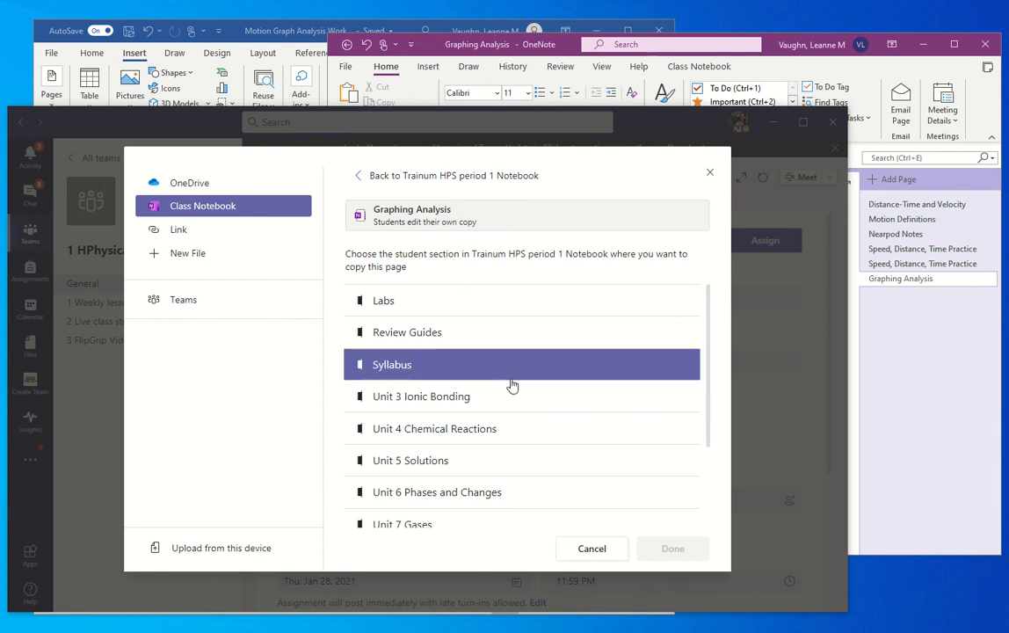
scroll(506, 466, "down", 3)
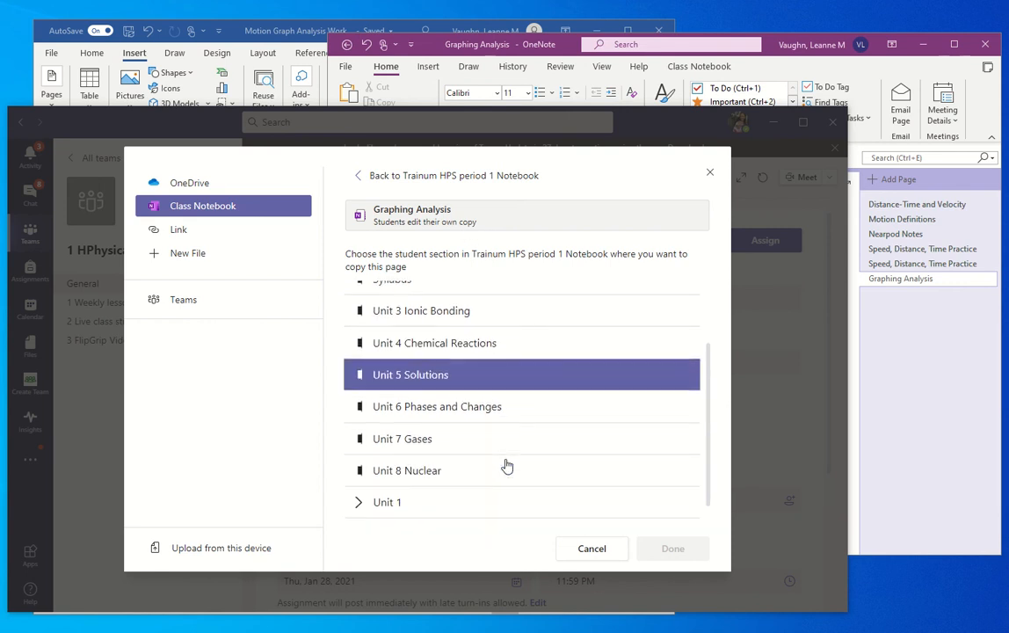
scroll(505, 467, "up", 2)
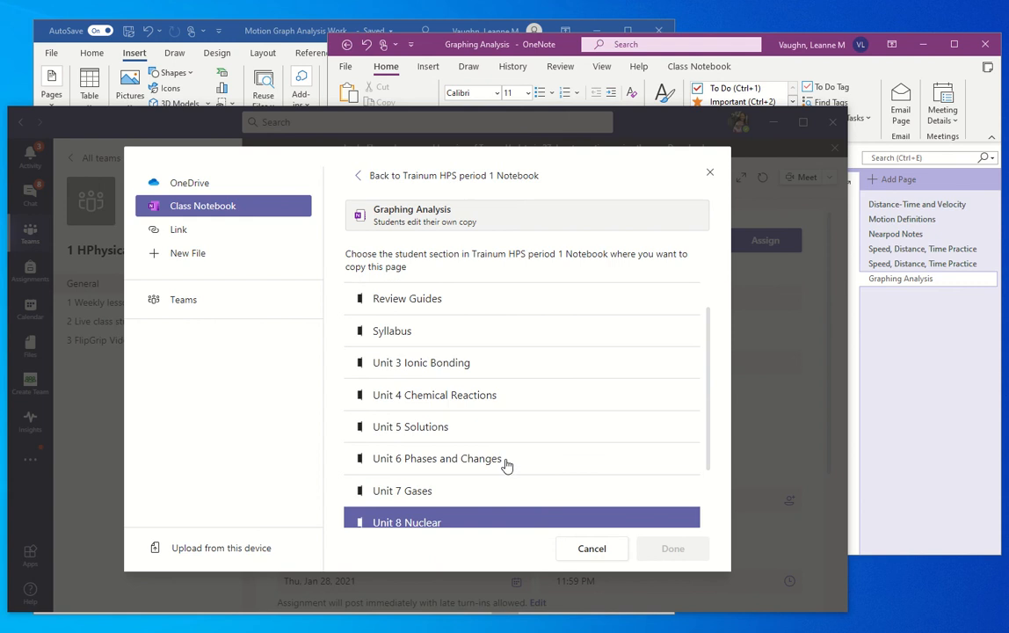
scroll(505, 466, "down", 2)
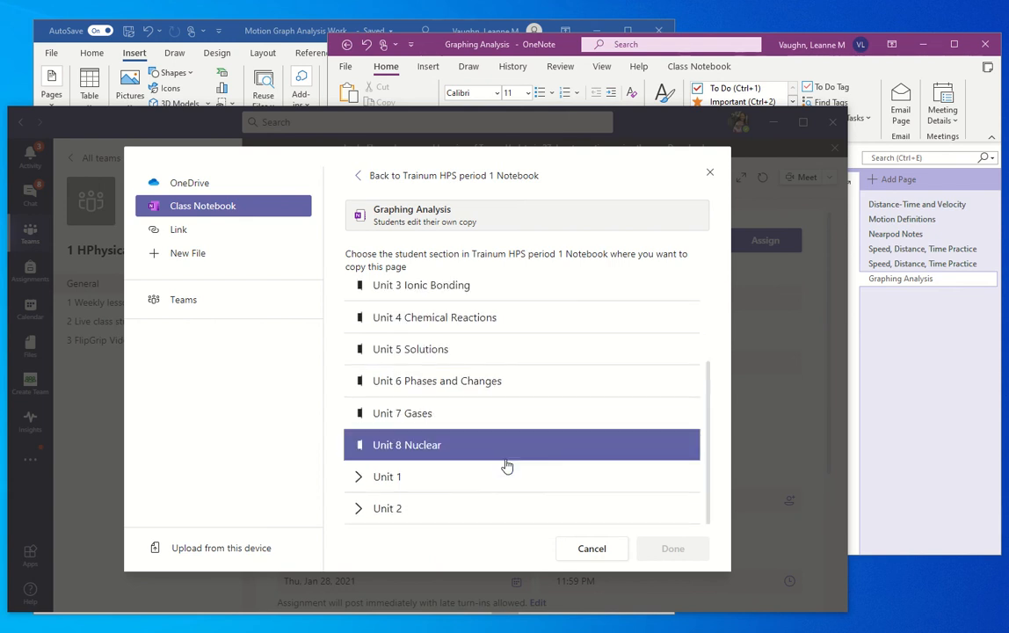
scroll(506, 465, "up", 1)
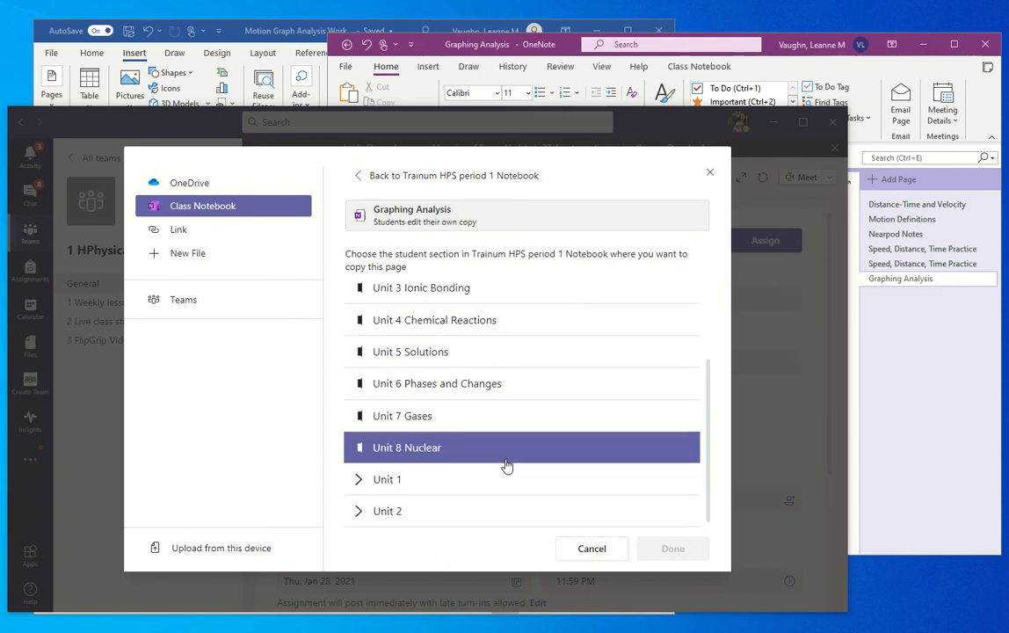
scroll(506, 466, "up", 3)
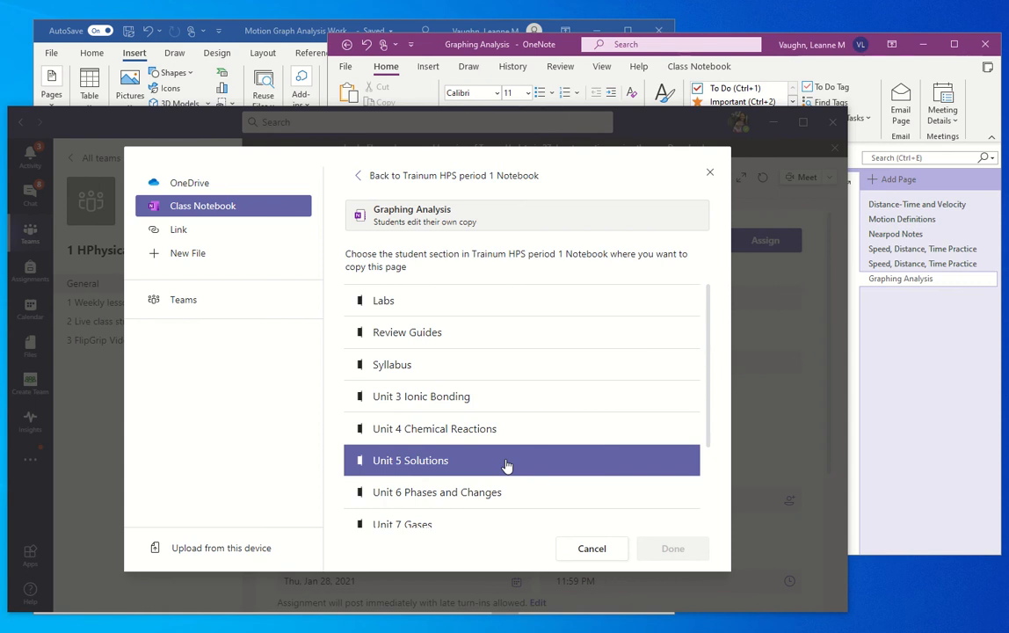
scroll(507, 466, "down", 4)
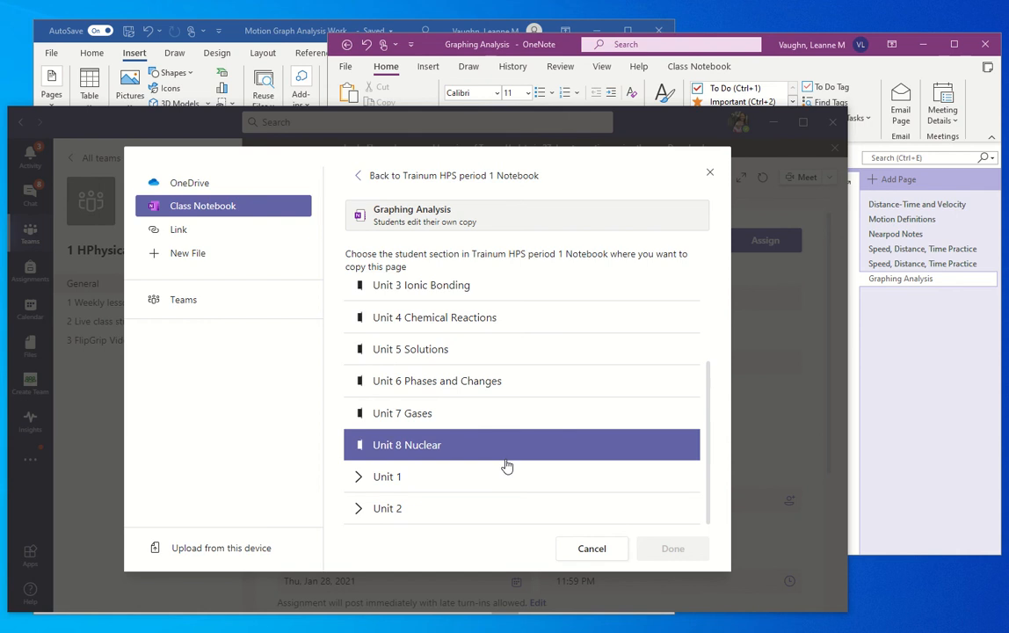
scroll(506, 465, "up", 4)
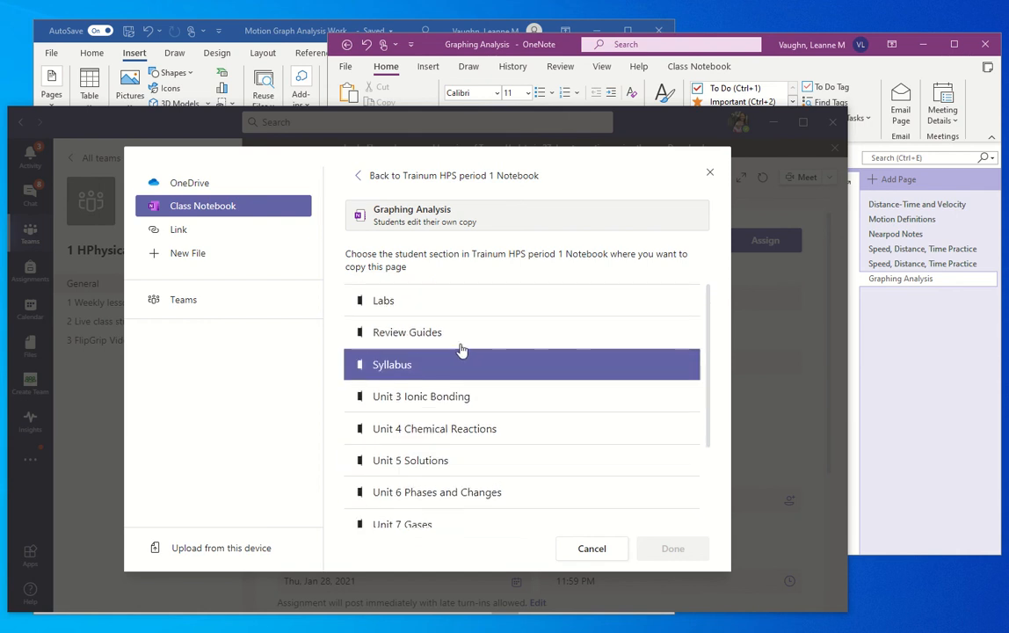
left_click(413, 308)
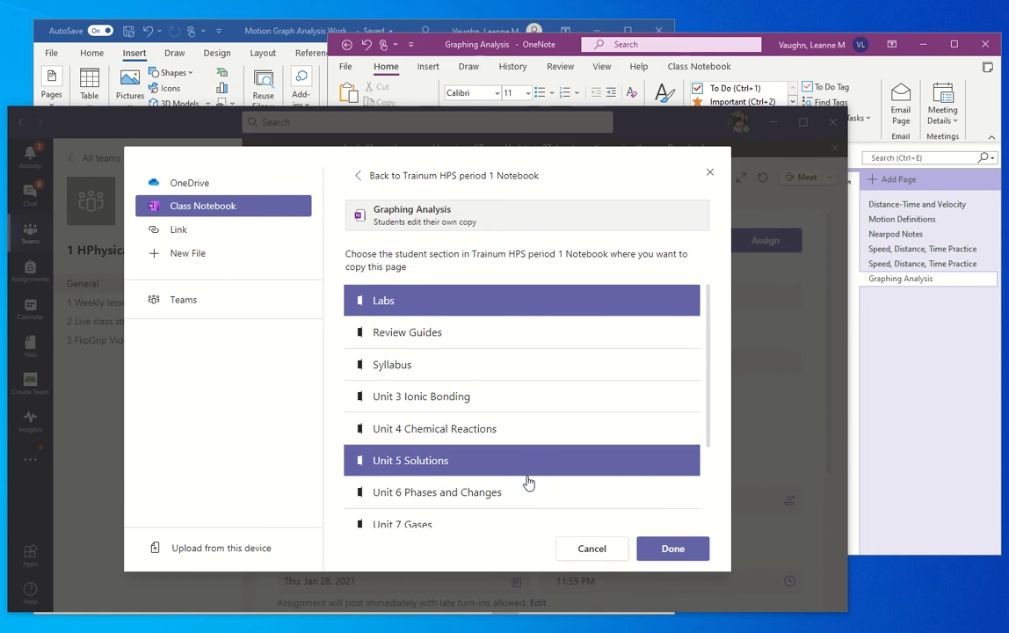
left_click(672, 550)
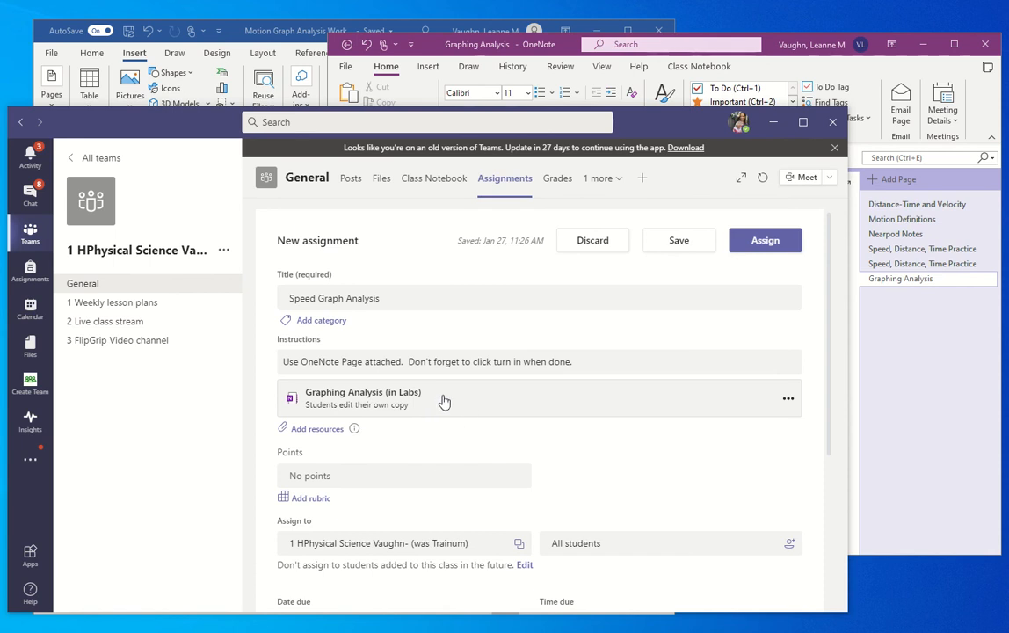
Step: Set the assignment's points to 100
left_click(434, 475)
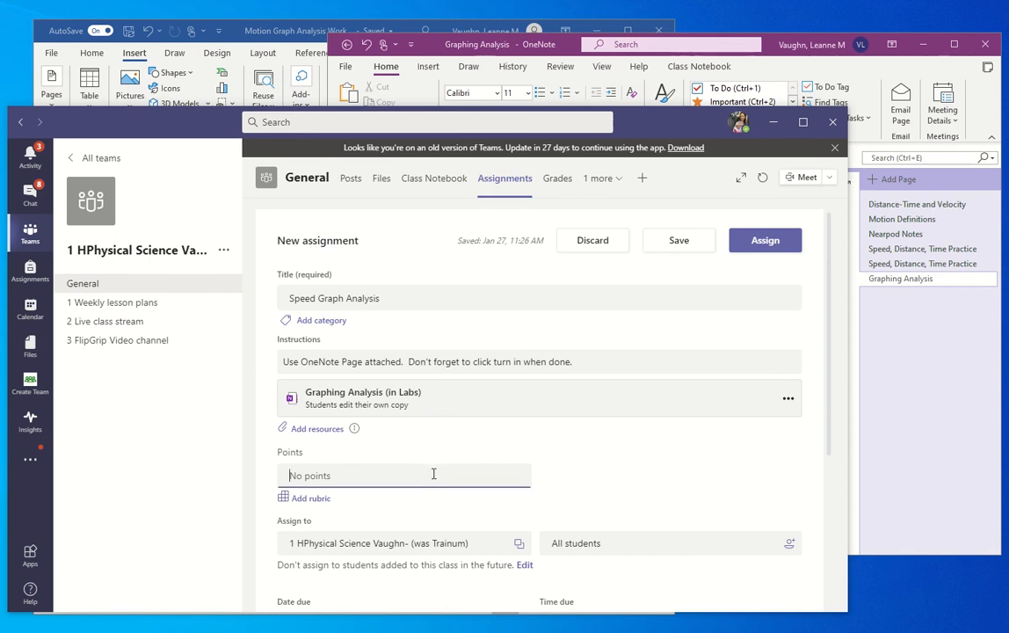
type("100")
scroll(415, 514, "down", 3)
scroll(415, 513, "up", 2)
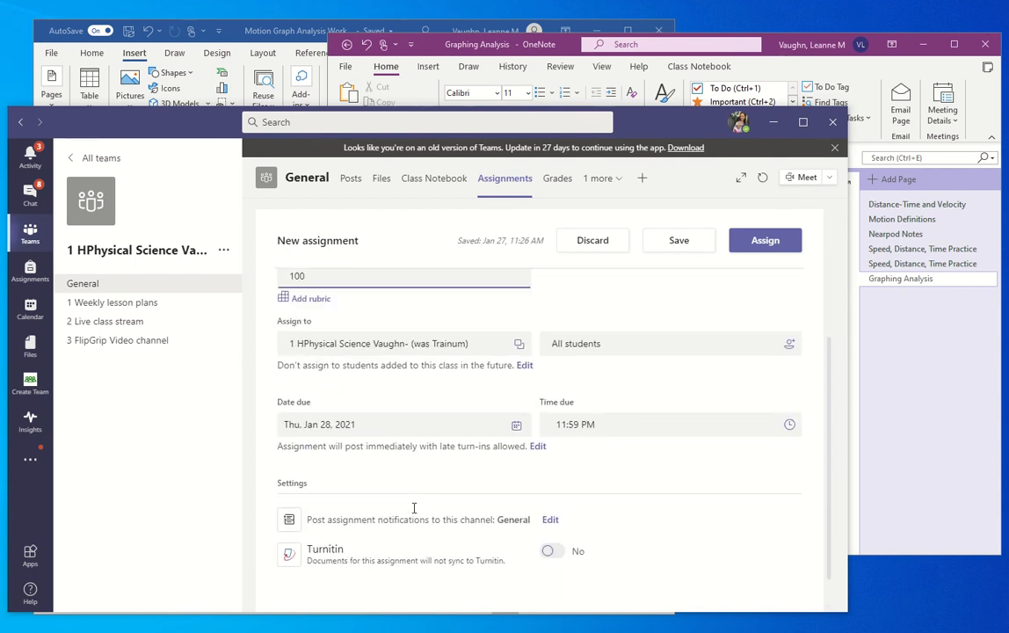
scroll(413, 513, "down", 2)
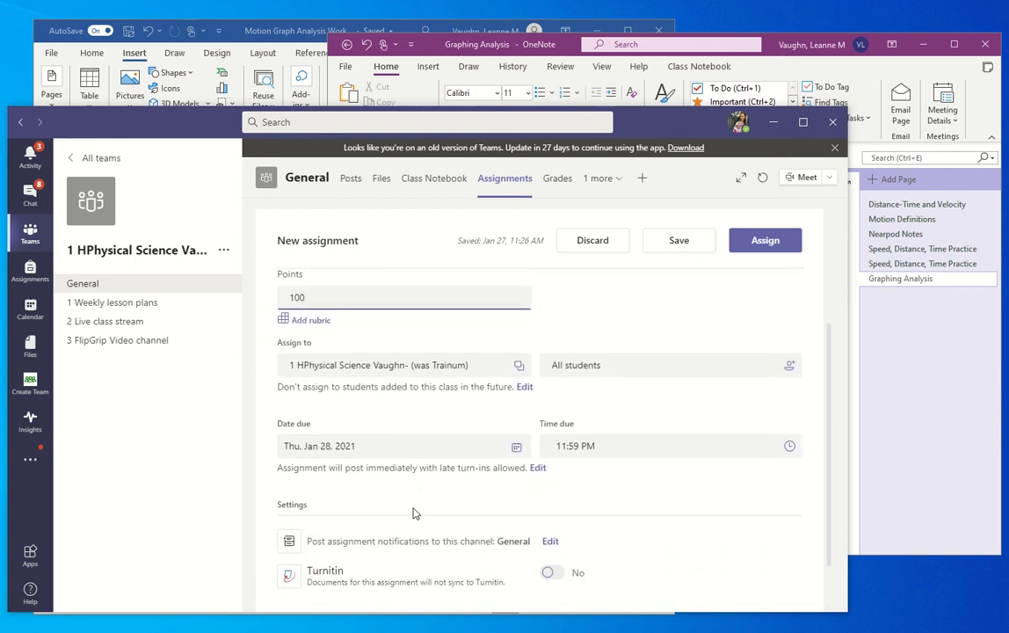
left_click(538, 468)
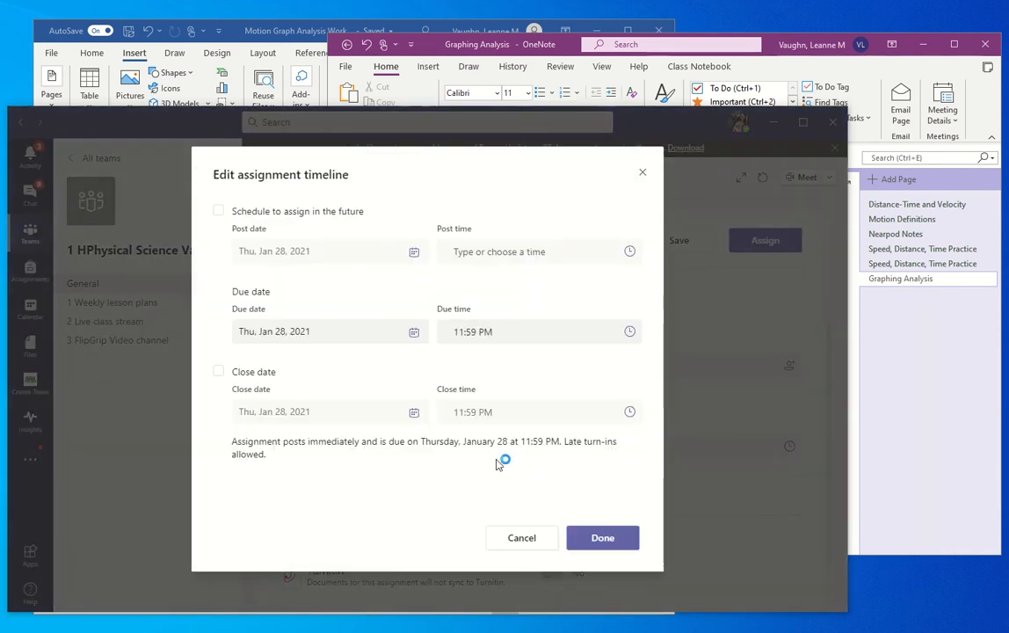
left_click(219, 212)
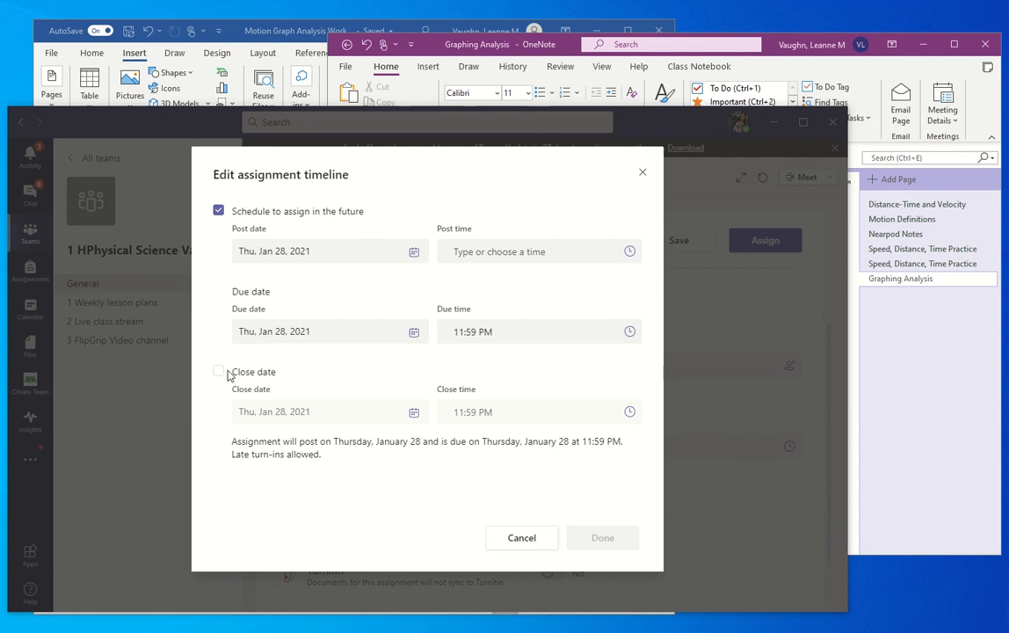
left_click(521, 537)
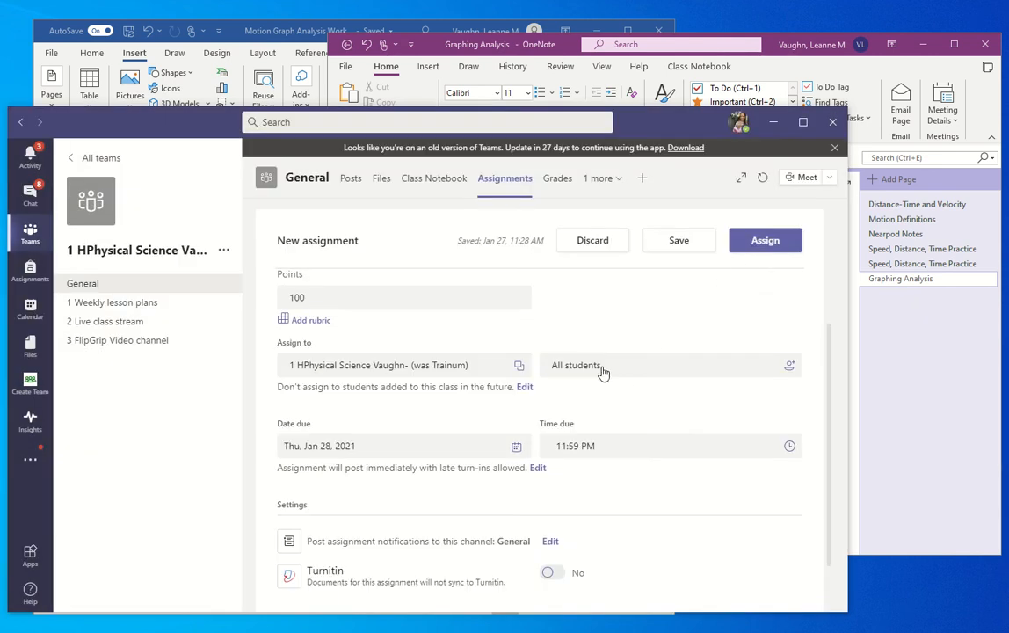
Step: Save the Speed Graph Analysis assignment as a draft without assigning it to students
left_click(668, 251)
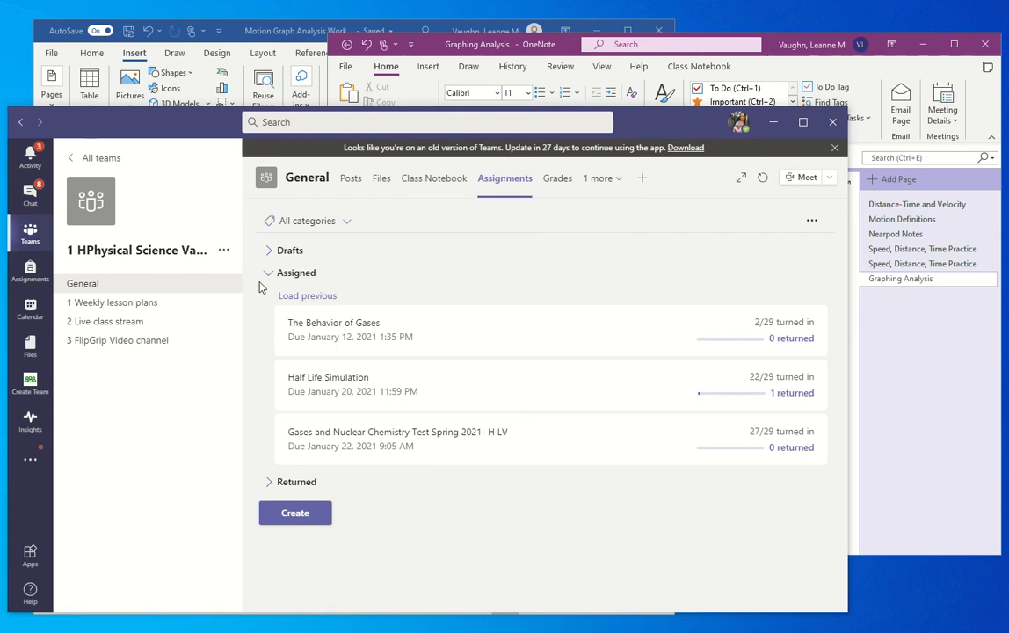
mouse_move(403, 631)
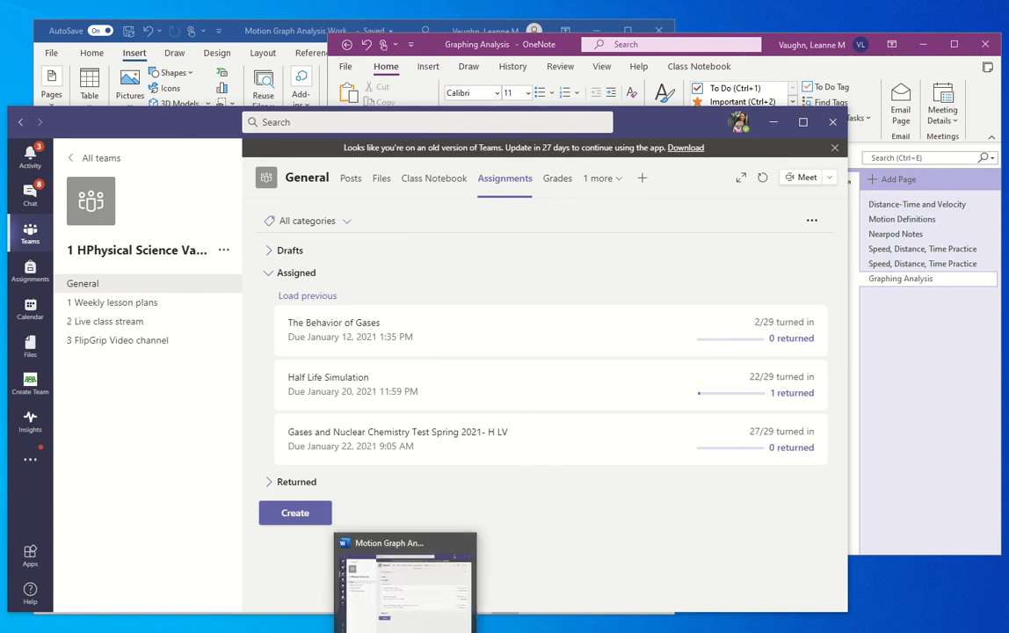
mouse_move(403, 12)
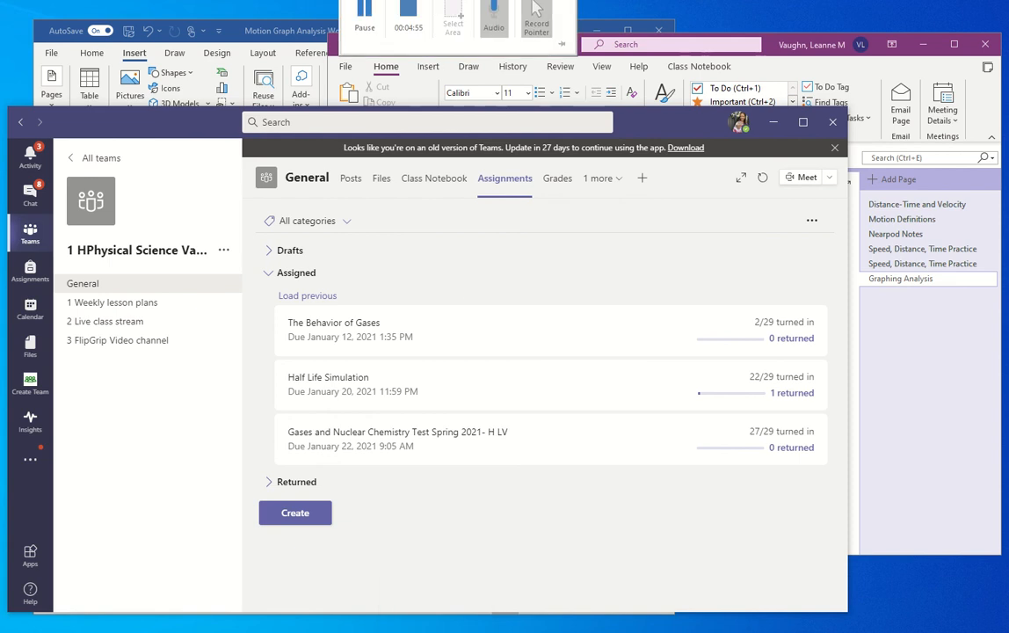